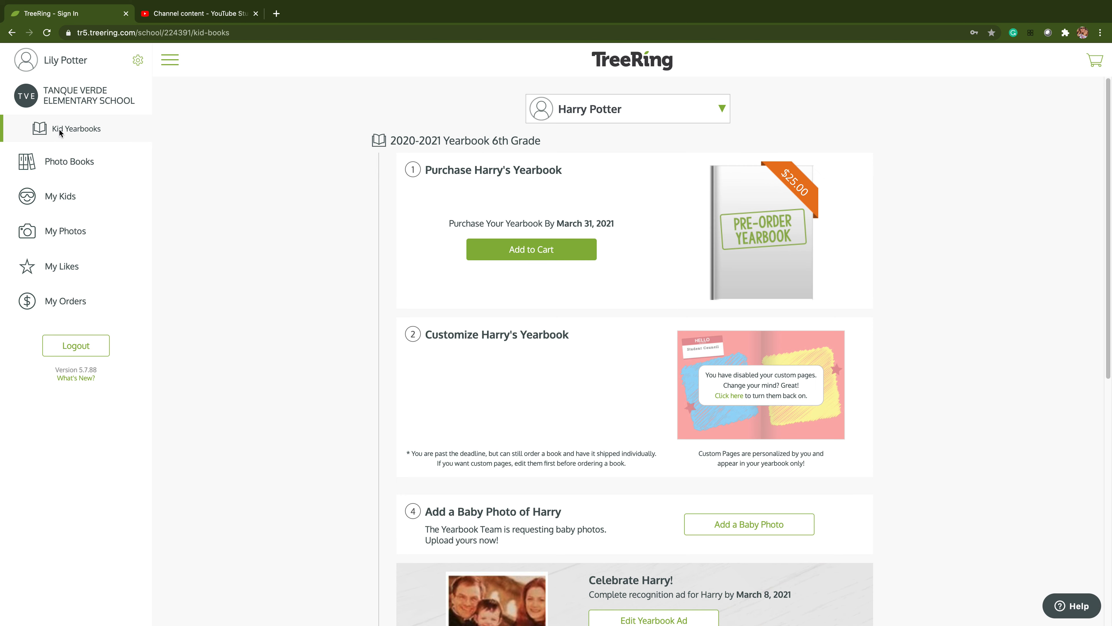
Switch to the last child's yearbook and review its purchase option and custom pages deadline
{"action": "left_click", "coordinate": [604, 114]}
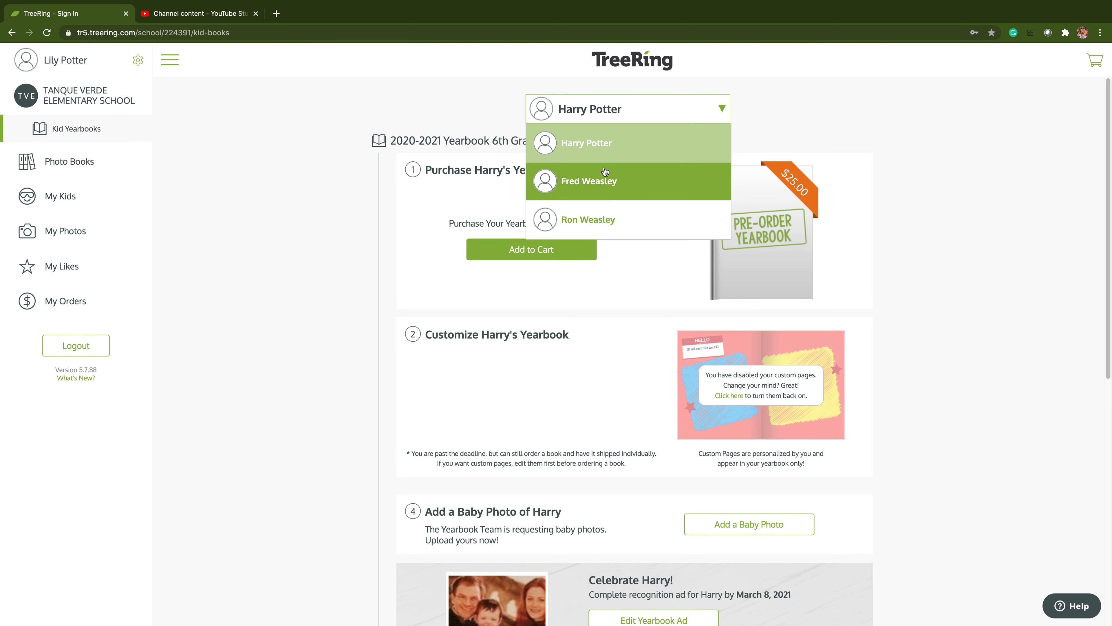
{"action": "left_click", "coordinate": [602, 224]}
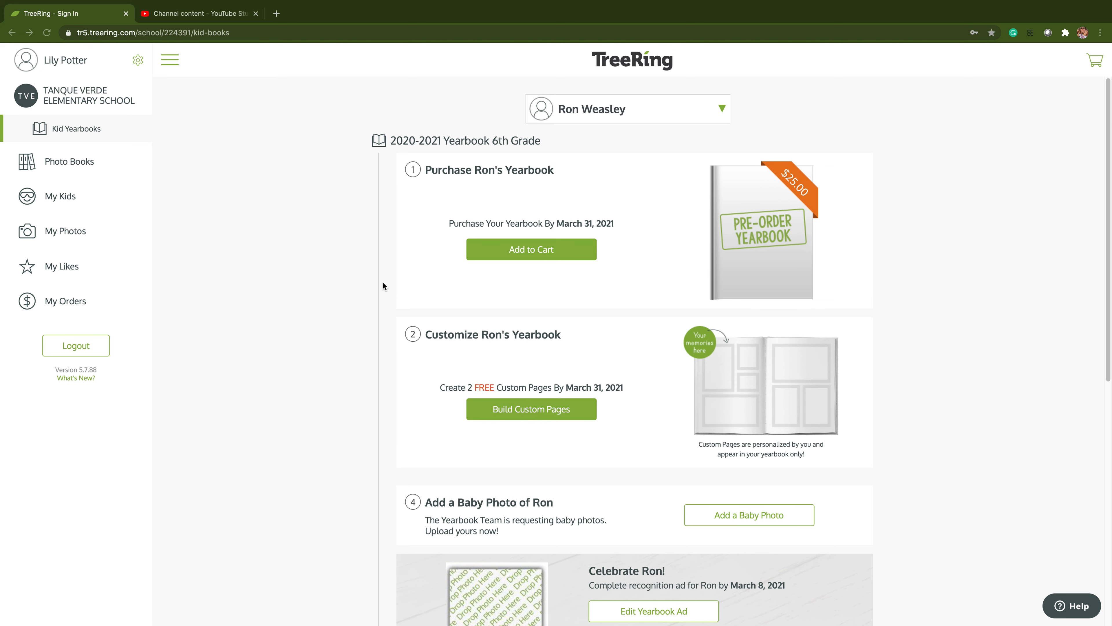
{"action": "scroll", "coordinate": [423, 324], "scroll_direction": "down", "scroll_amount": 1}
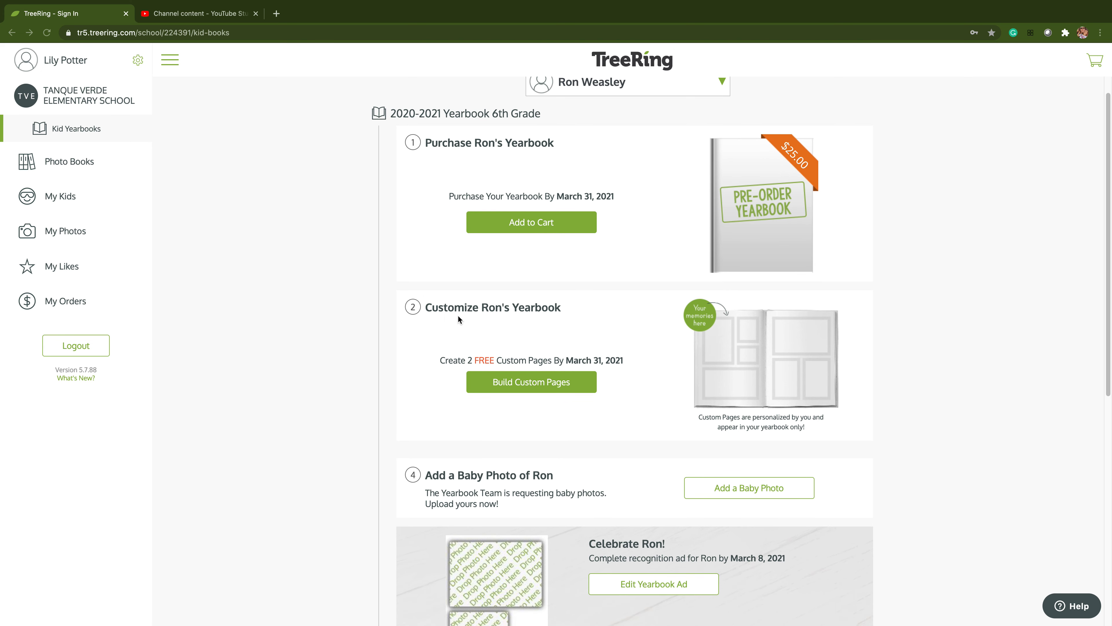
{"action": "left_click_drag", "start_coordinate": [464, 360], "coordinate": [626, 366]}
{"action": "scroll", "coordinate": [623, 363], "scroll_direction": "up", "scroll_amount": 1}
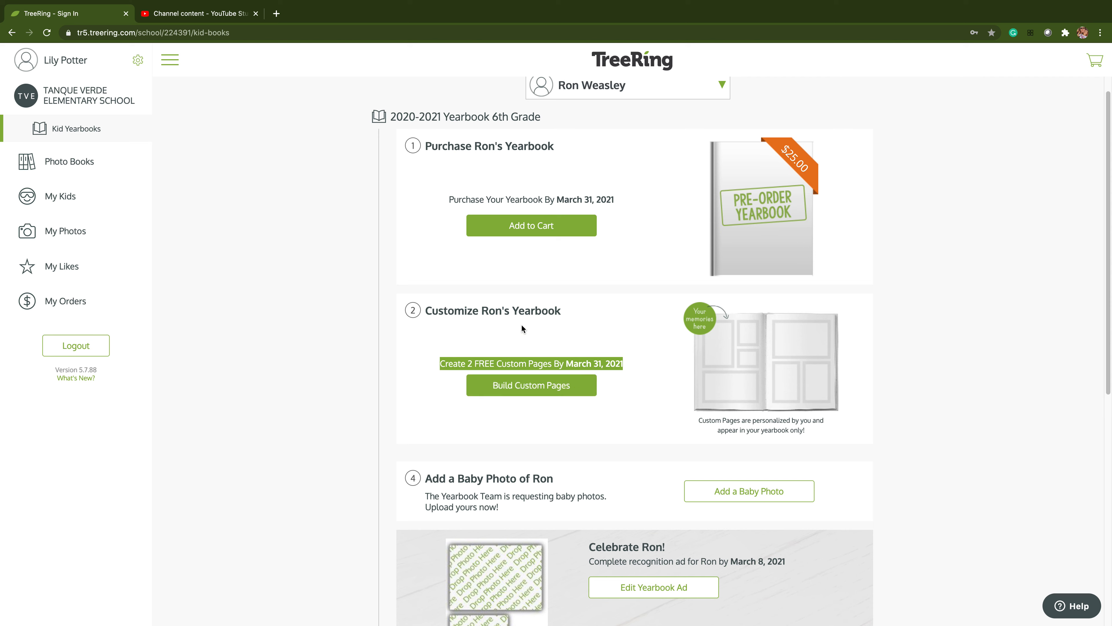
Start building the child's custom pages, skip adding photos, and switch to the Page Editor for a DIY layout
{"action": "left_click", "coordinate": [529, 390]}
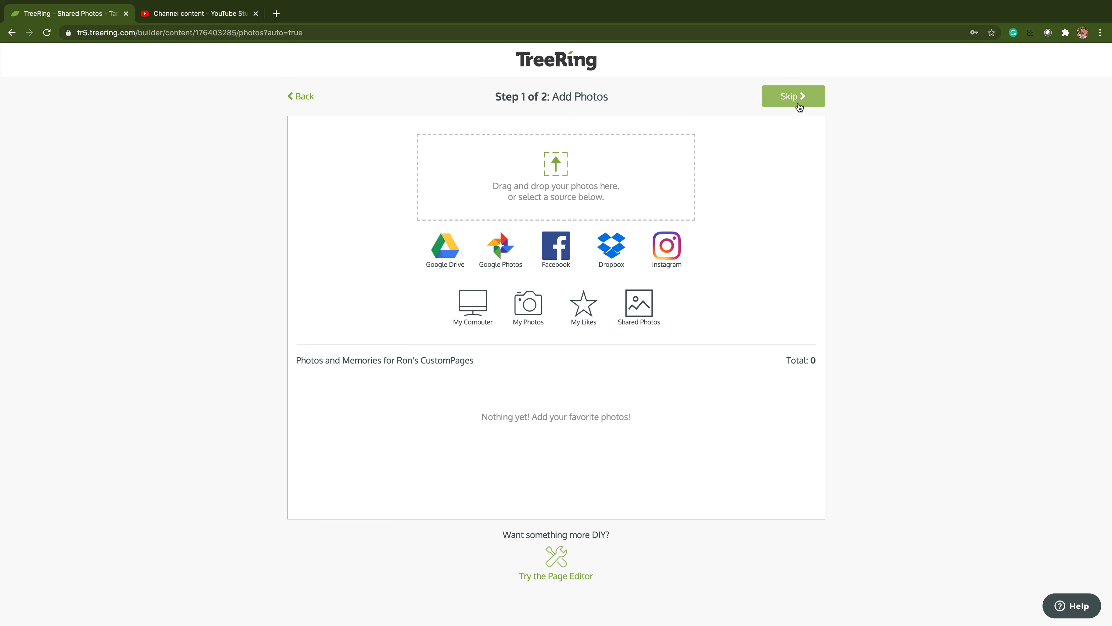
{"action": "left_click", "coordinate": [793, 96]}
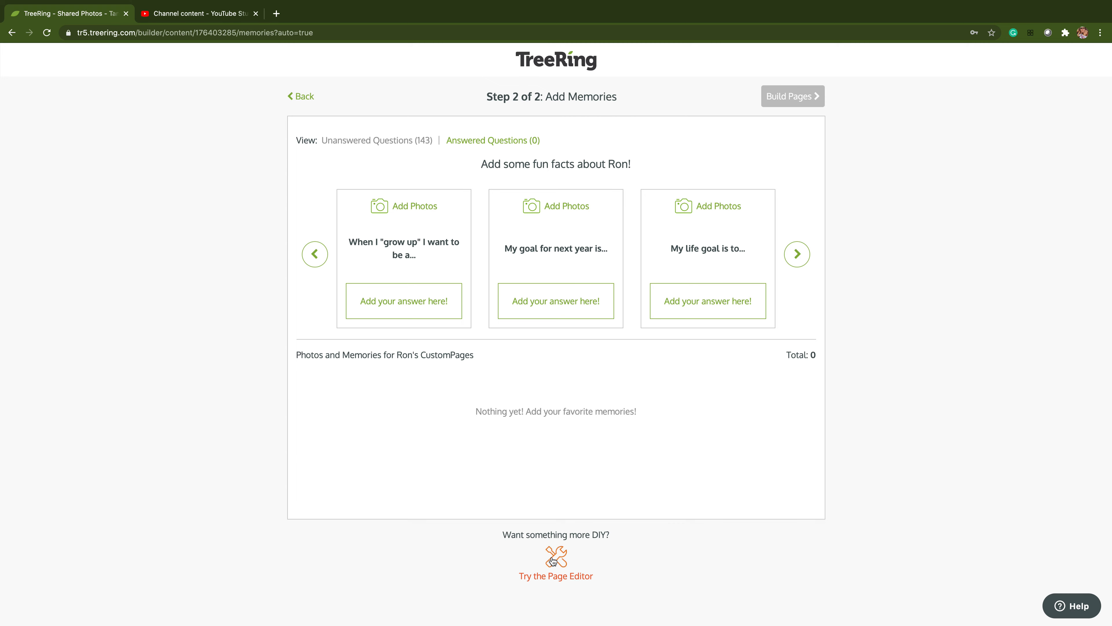
{"action": "left_click", "coordinate": [563, 556]}
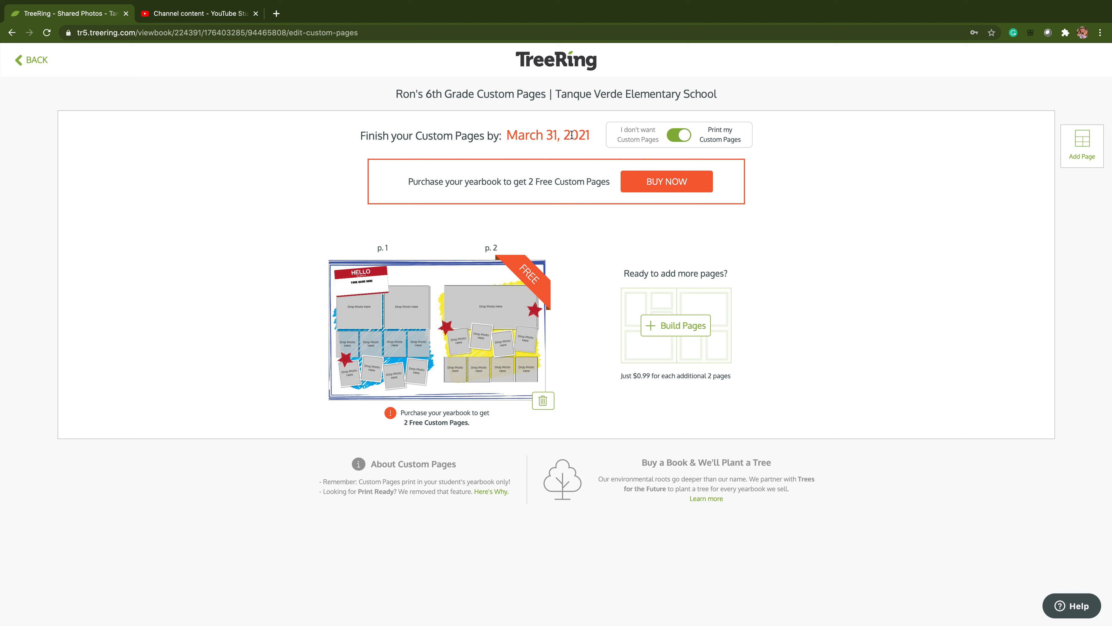
Opt out of the custom pages, read the resulting notice, and re-enable printing them
{"action": "left_click", "coordinate": [680, 136]}
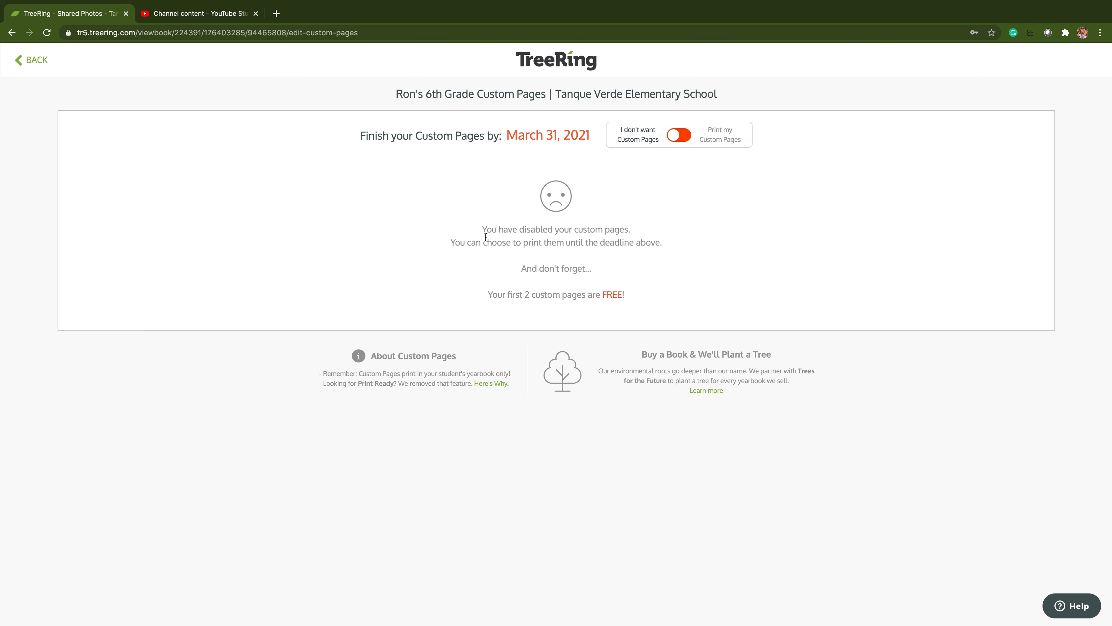
{"action": "left_click_drag", "start_coordinate": [487, 229], "coordinate": [665, 312]}
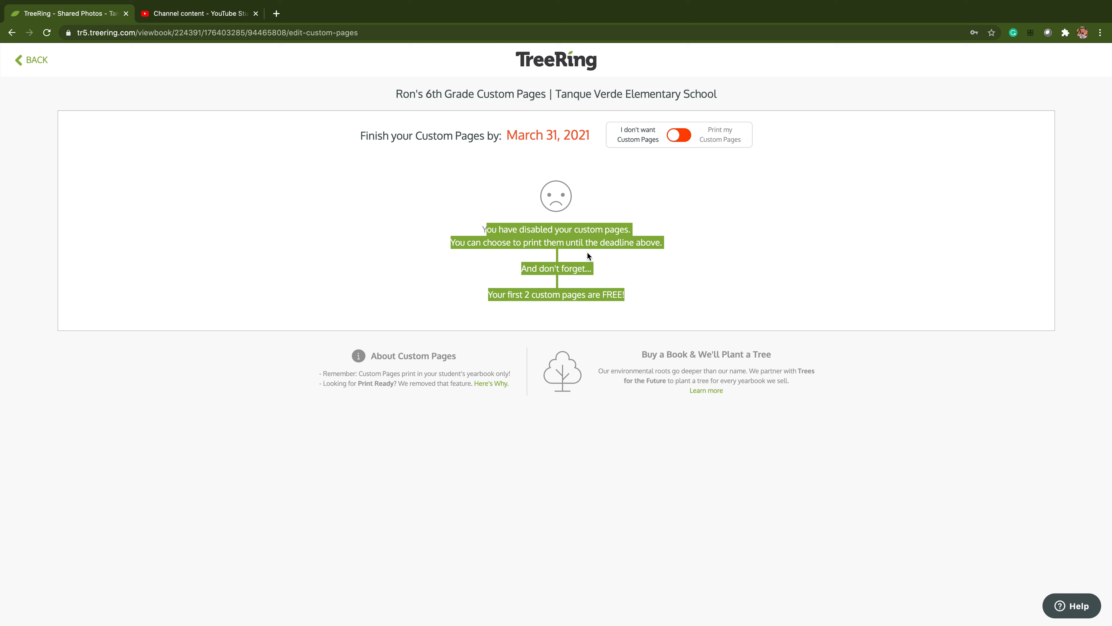
{"action": "left_click", "coordinate": [628, 256]}
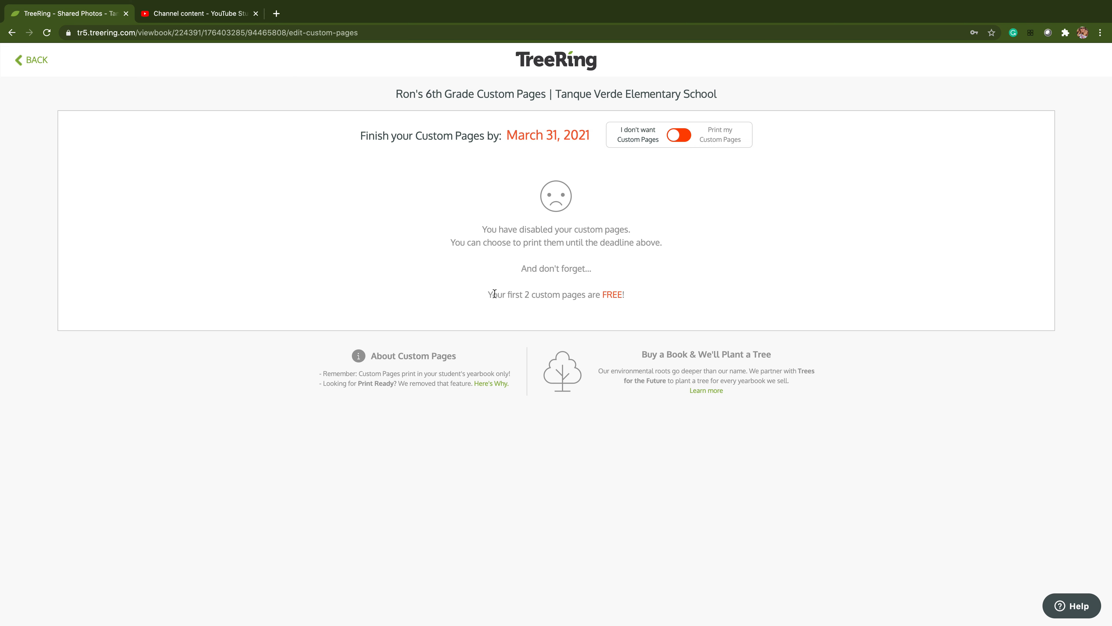
{"action": "left_click_drag", "start_coordinate": [489, 296], "coordinate": [636, 293]}
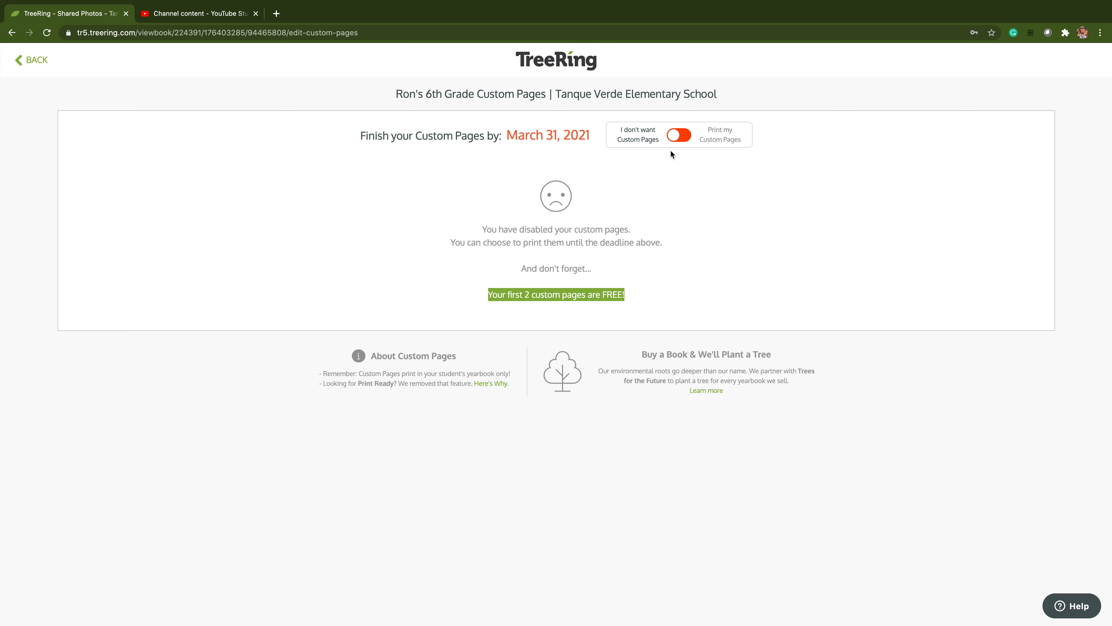
{"action": "left_click", "coordinate": [679, 139]}
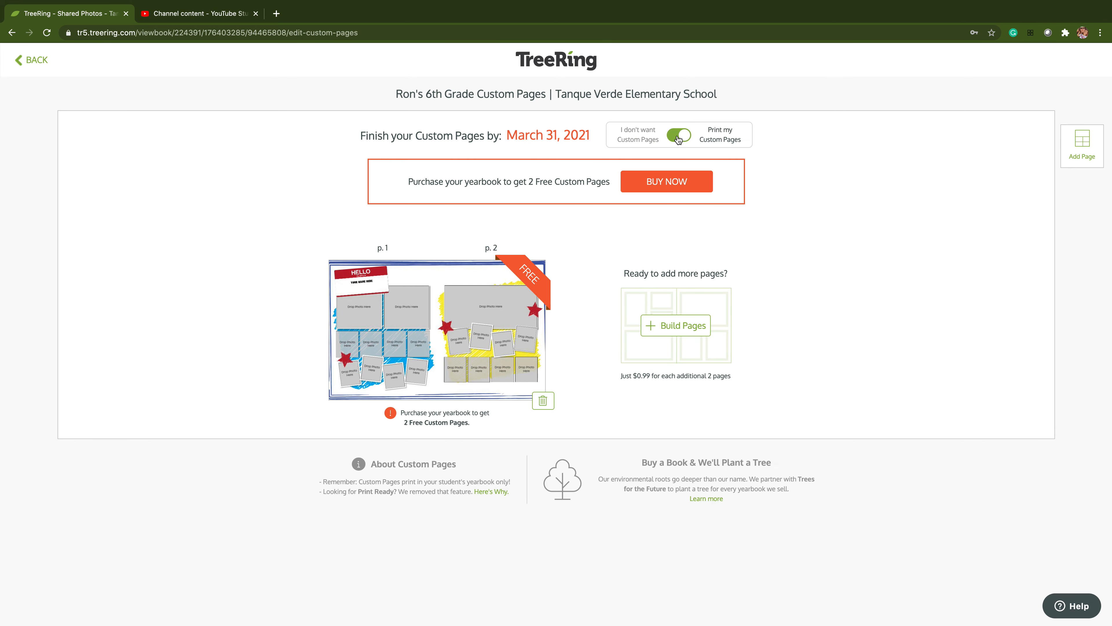
Review the free custom pages purchase offer and open the spread of pages 1-2 for editing
{"action": "left_click_drag", "start_coordinate": [407, 181], "coordinate": [606, 183]}
{"action": "left_click", "coordinate": [589, 225]}
{"action": "left_click", "coordinate": [438, 326]}
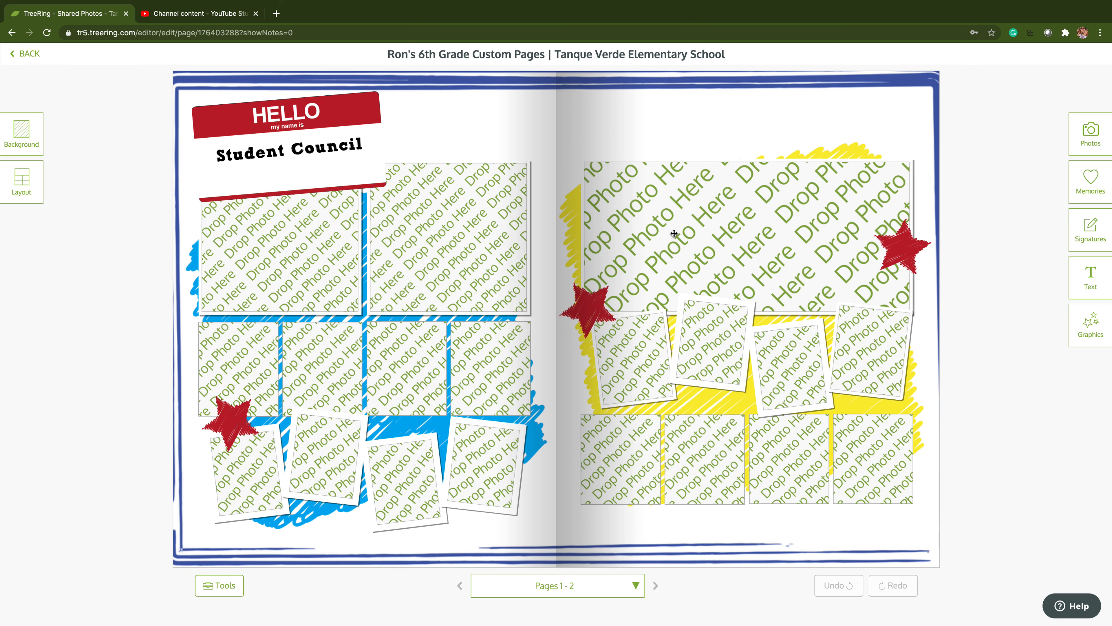
Upload Potterexampleimage.jpg from the computer, keeping the photo private and adding no tags
{"action": "left_click", "coordinate": [1090, 130]}
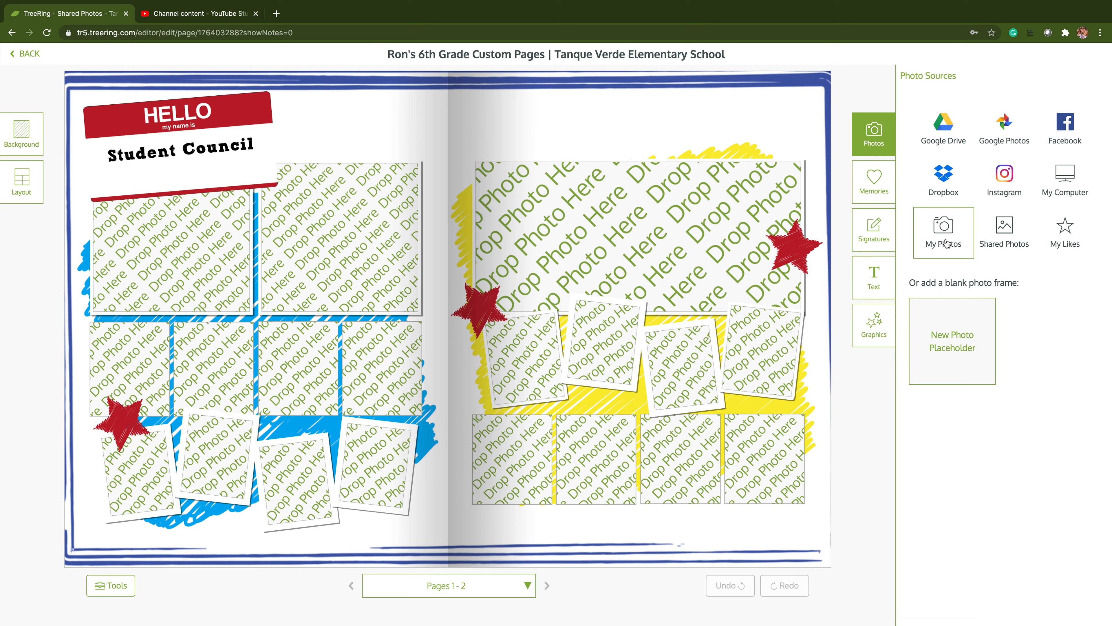
{"action": "left_click", "coordinate": [1071, 183]}
{"action": "left_click", "coordinate": [407, 66]}
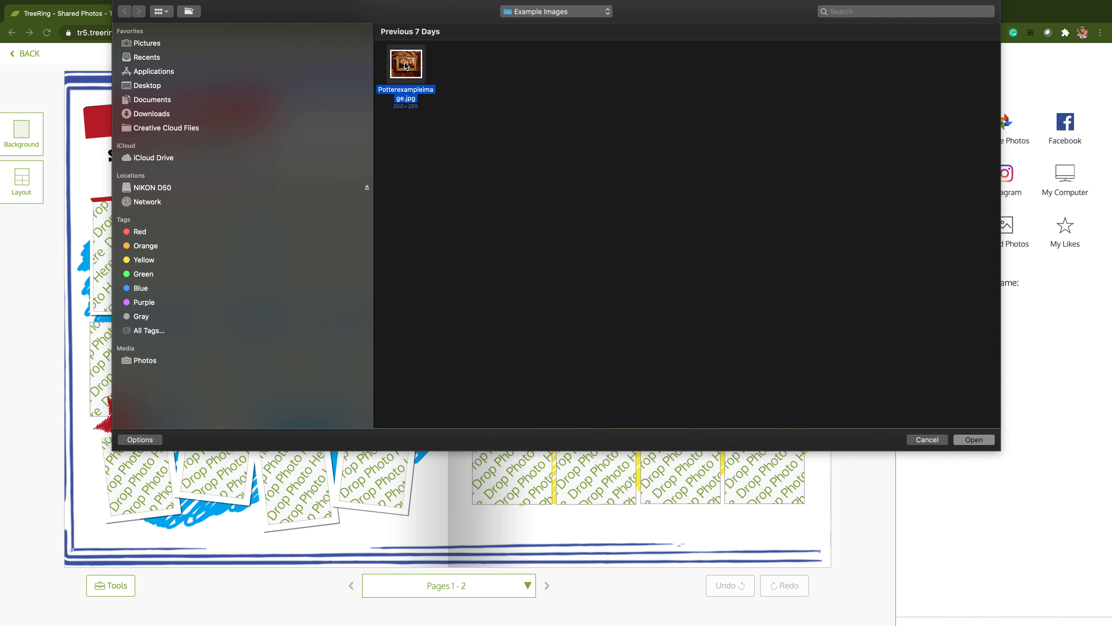
{"action": "double_click", "coordinate": [406, 66]}
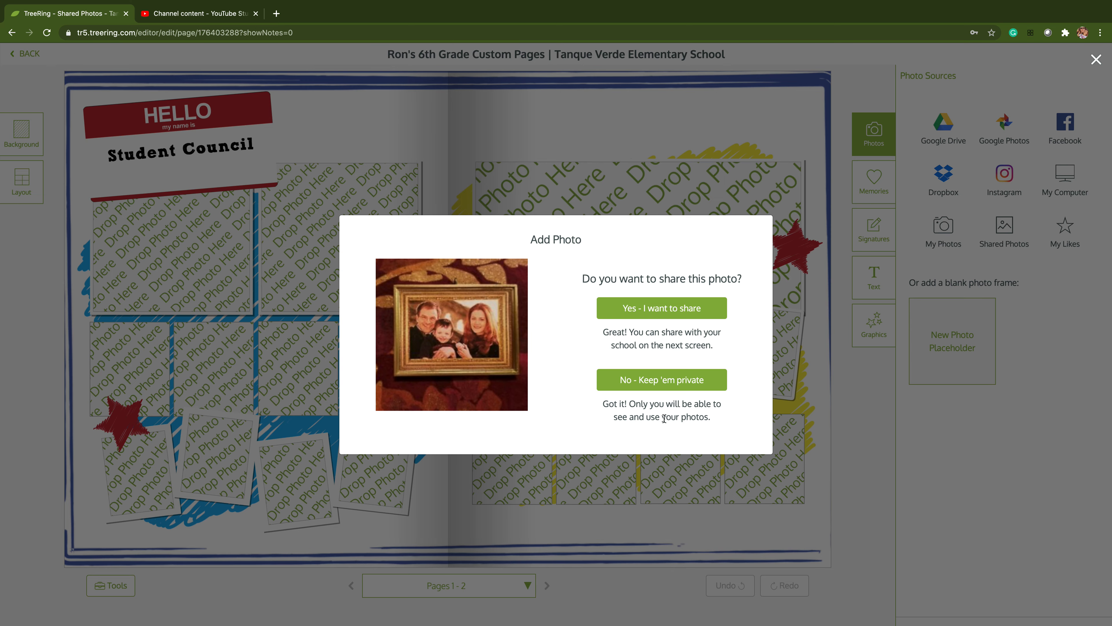
{"action": "left_click", "coordinate": [670, 384]}
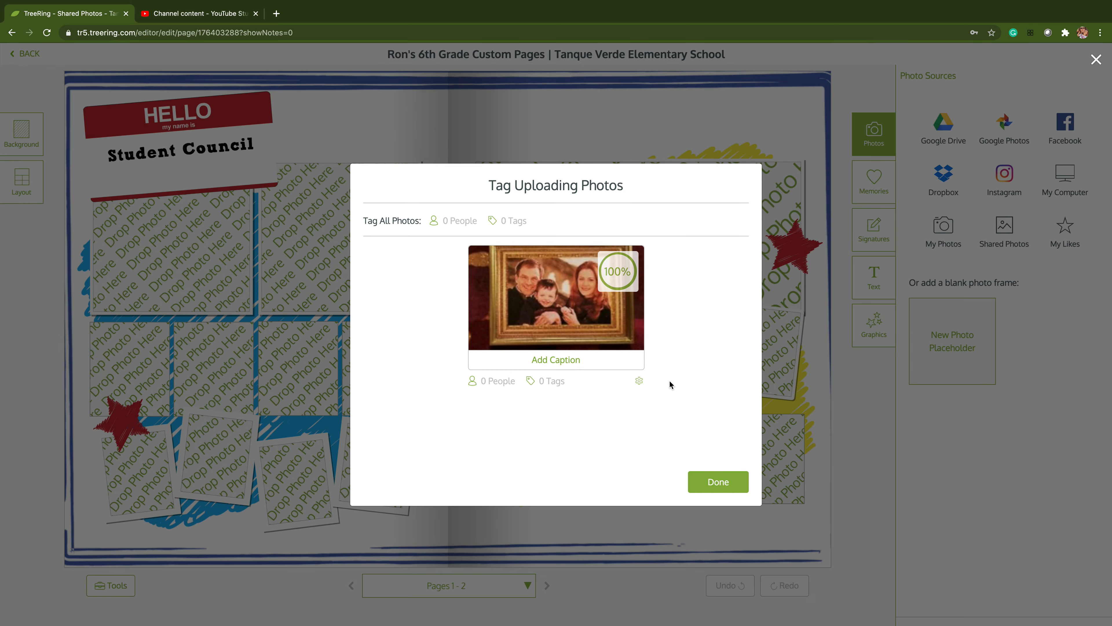
{"action": "left_click", "coordinate": [729, 483]}
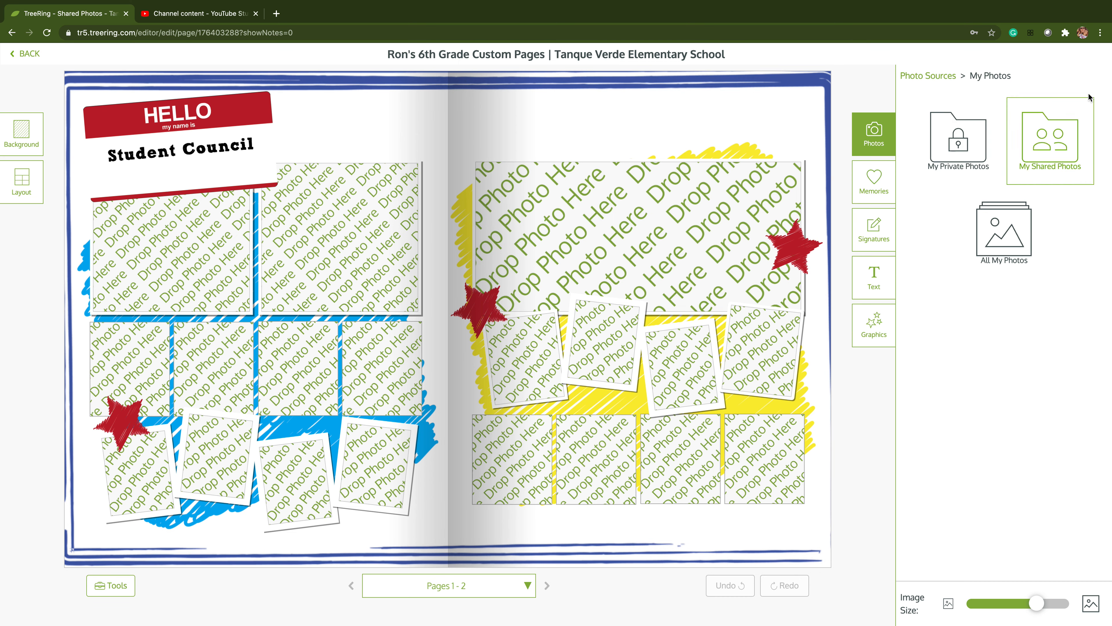
Place the first private photo in the large photo frame at the top of page 2
{"action": "left_click", "coordinate": [960, 144]}
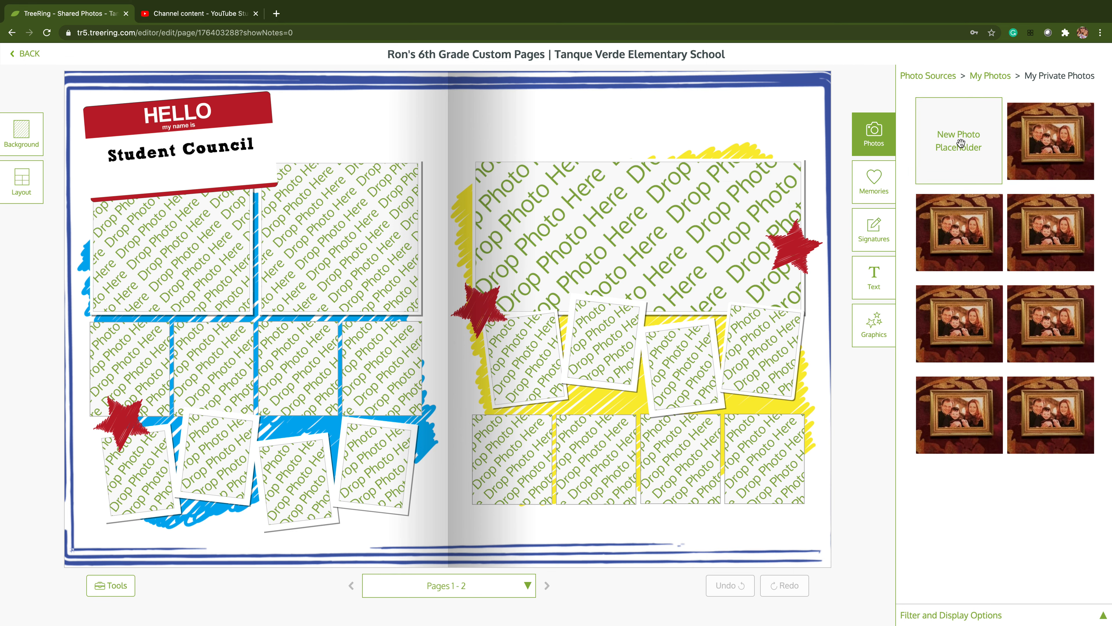
{"action": "mouse_move", "coordinate": [1036, 146]}
{"action": "left_click_drag", "start_coordinate": [1063, 133], "coordinate": [626, 220]}
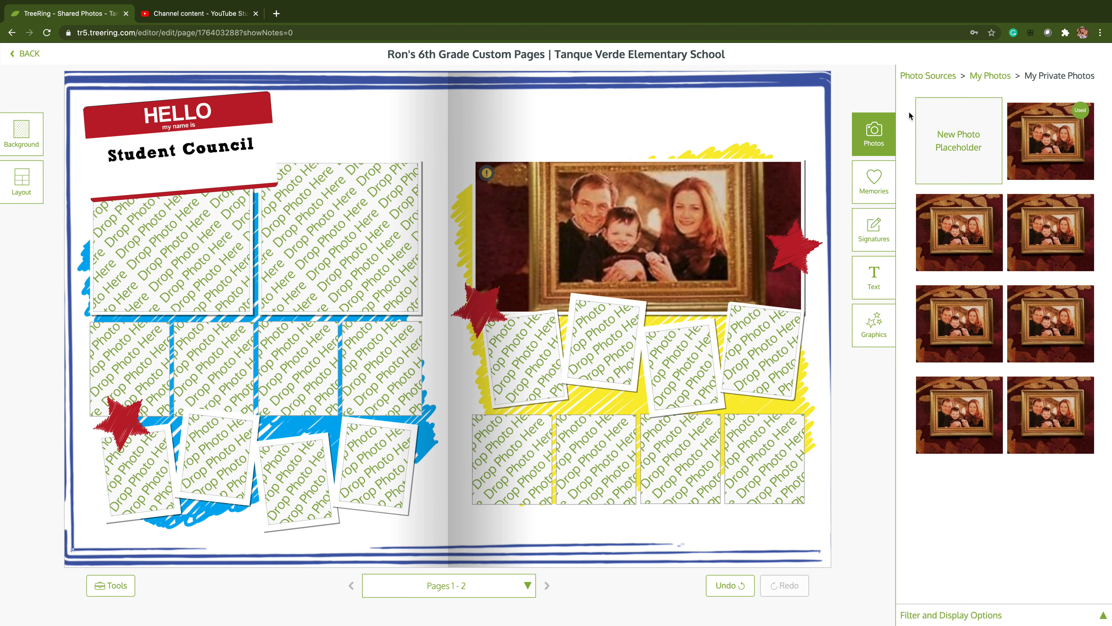
{"action": "left_click", "coordinate": [875, 139]}
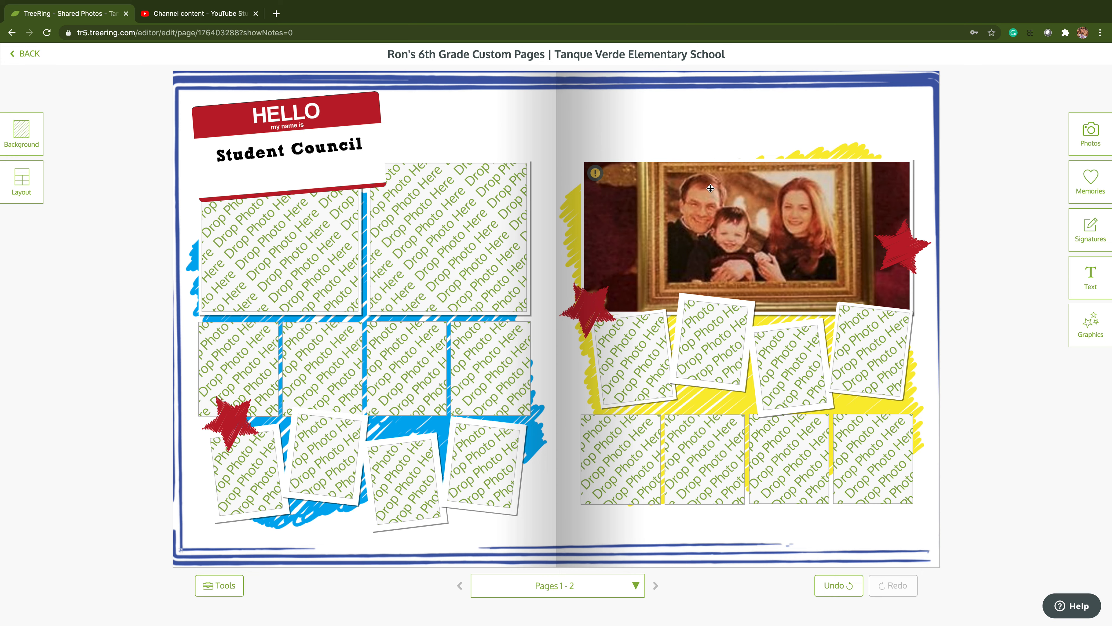
Check the image quality indicator on the large family photo on page 2
{"action": "mouse_move", "coordinate": [596, 175]}
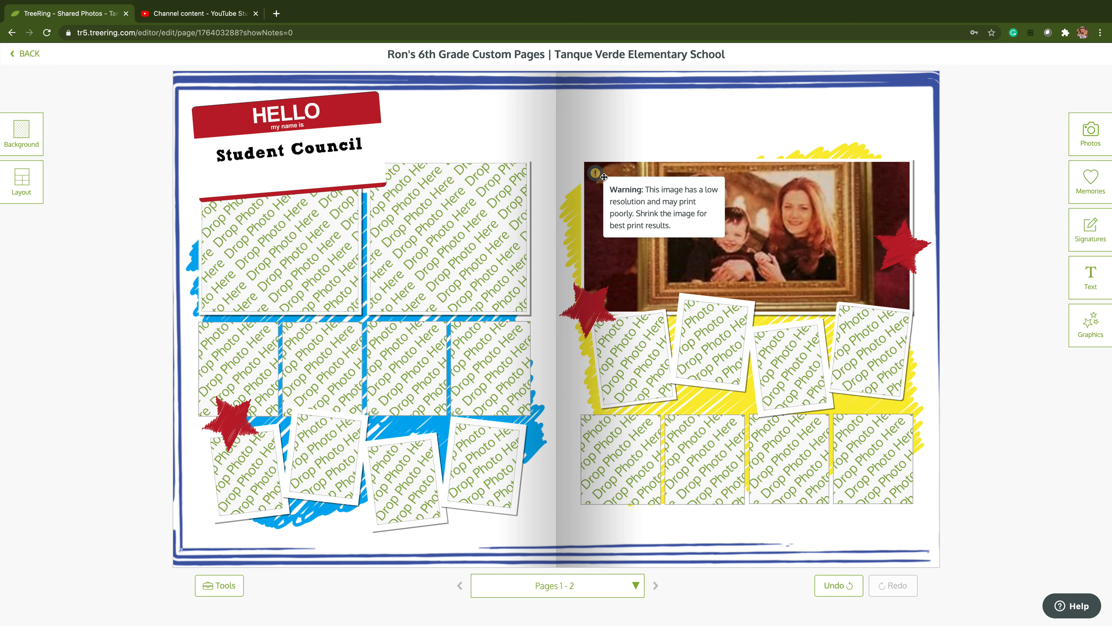
{"action": "left_click", "coordinate": [1090, 134]}
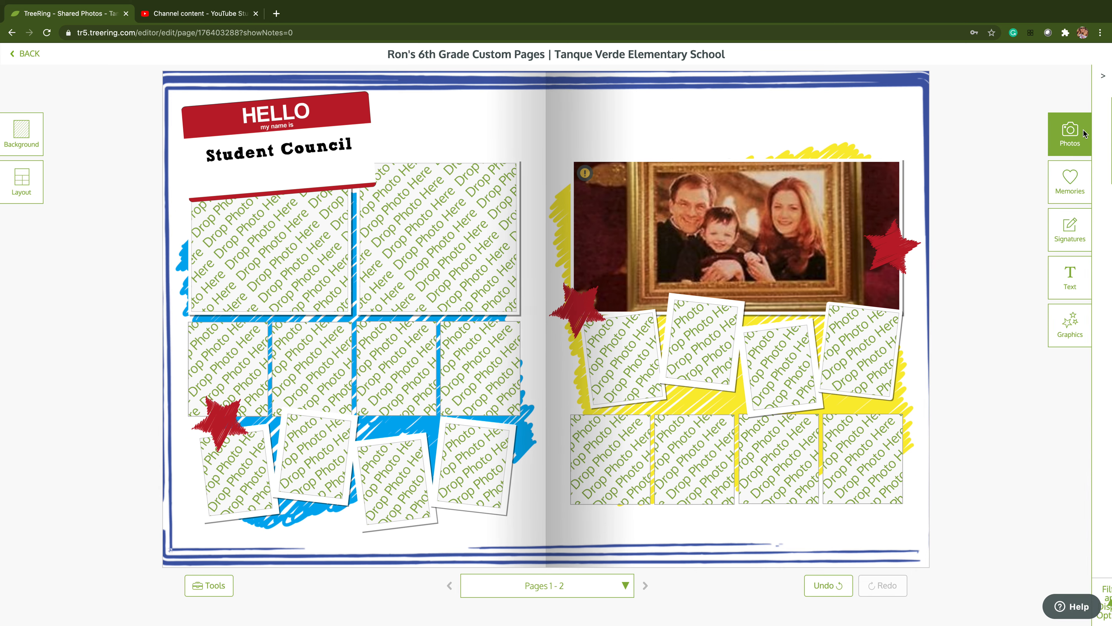
{"action": "left_click", "coordinate": [872, 136]}
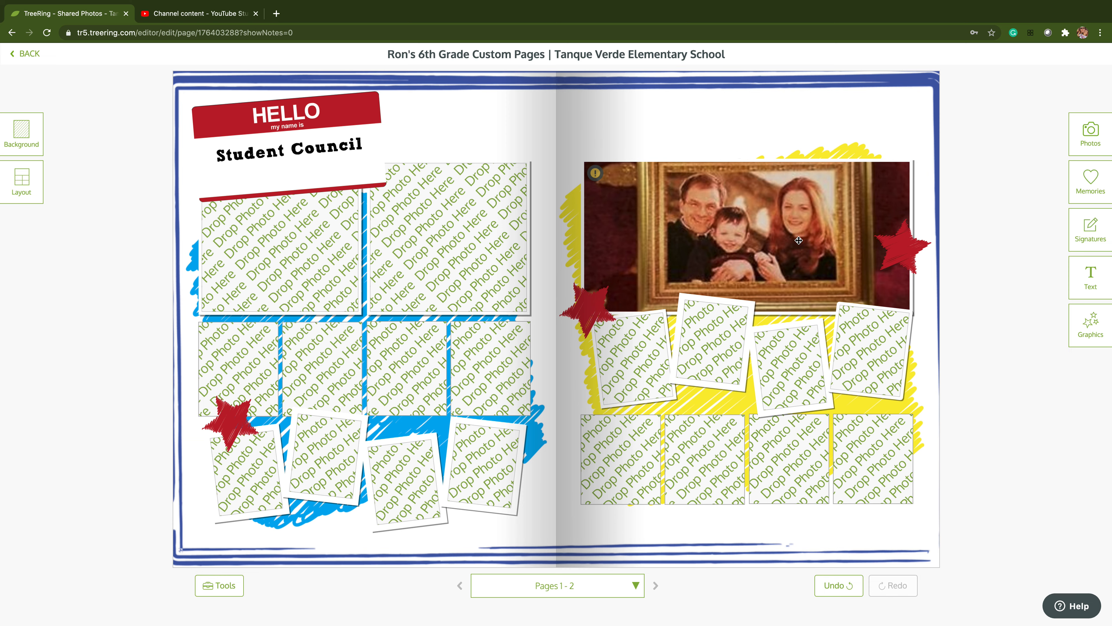
Examine the private photos' Used badge and like marker, and the filter and display options, including the Show choices
{"action": "left_click", "coordinate": [1087, 131]}
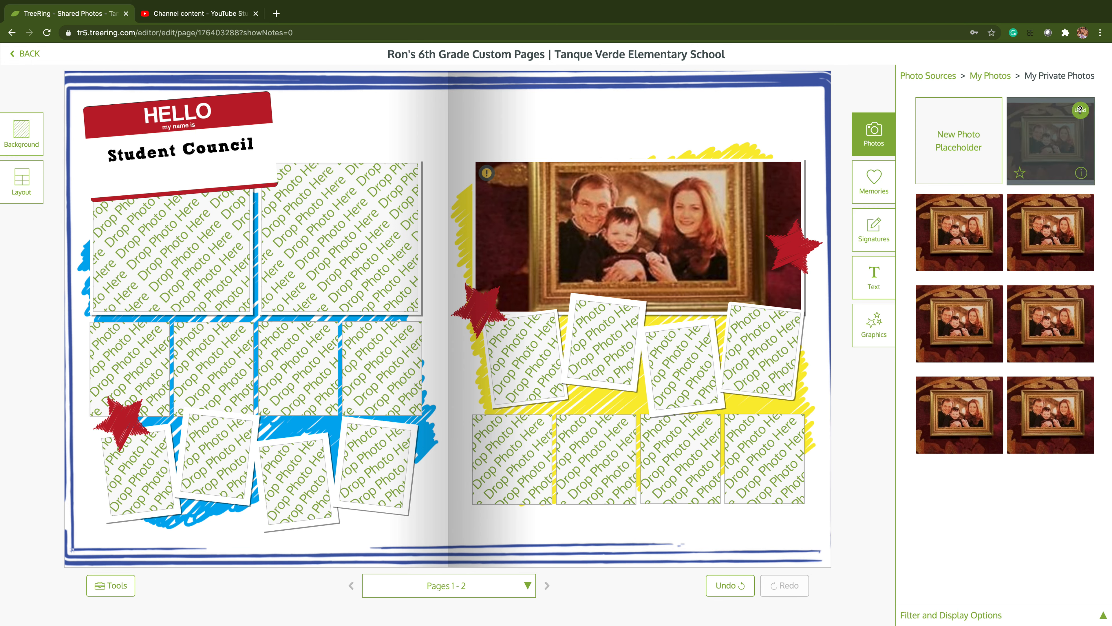
{"action": "mouse_move", "coordinate": [1082, 113]}
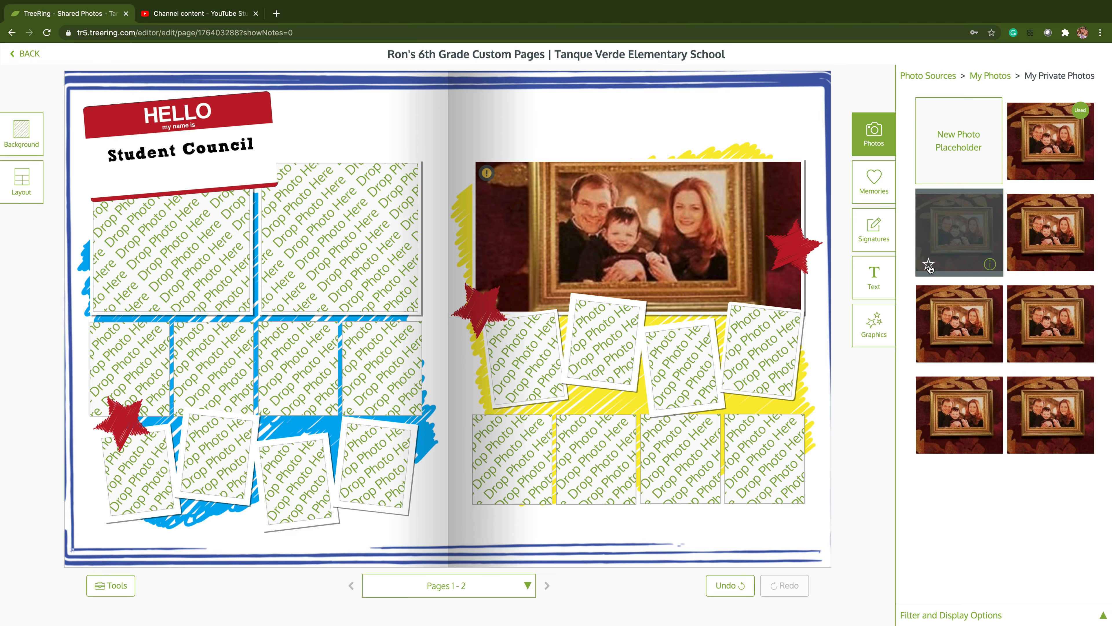
{"action": "left_click", "coordinate": [928, 269]}
{"action": "mouse_move", "coordinate": [1061, 611]}
{"action": "left_click", "coordinate": [1103, 610]}
{"action": "left_click", "coordinate": [1016, 484]}
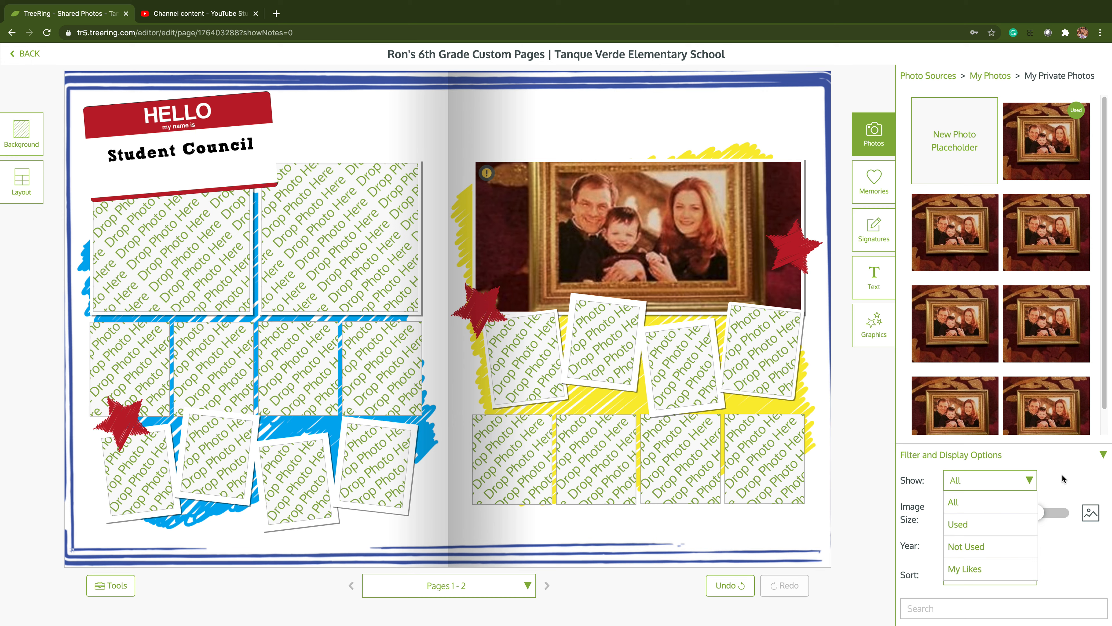
{"action": "left_click", "coordinate": [1028, 483]}
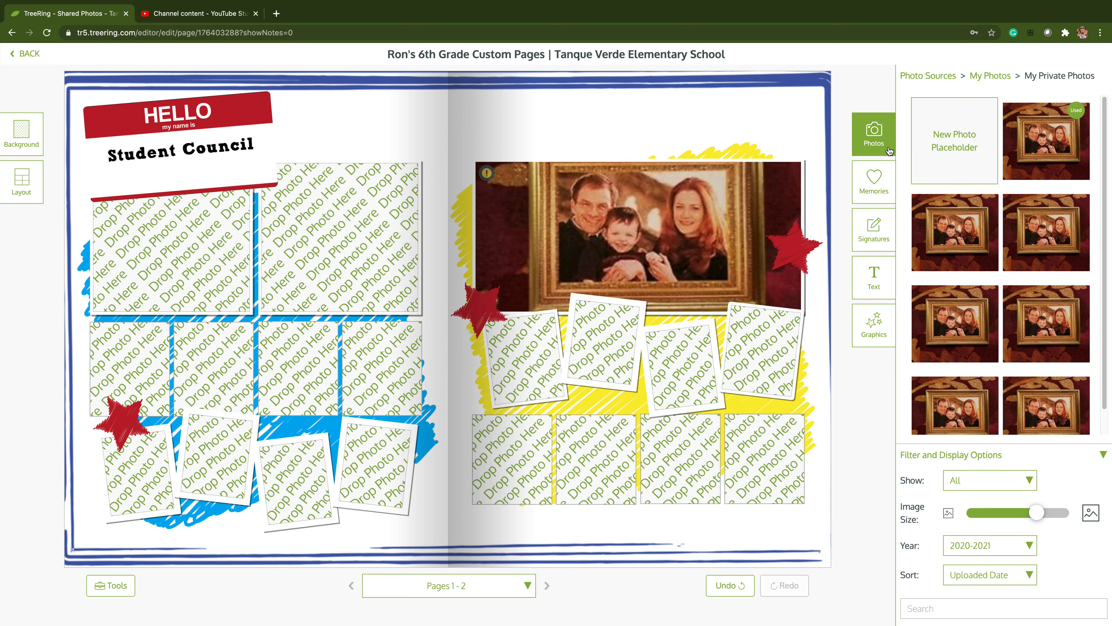
{"action": "left_click", "coordinate": [880, 143]}
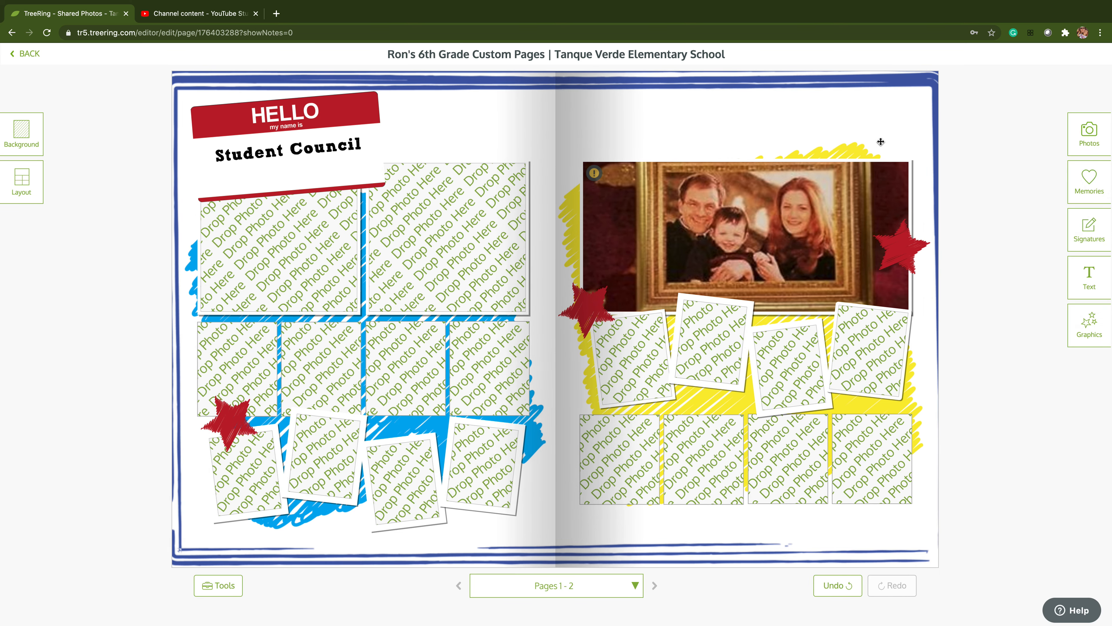
Look through the Memories with their school year choices and the Signatures available for the pages
{"action": "left_click", "coordinate": [1093, 187]}
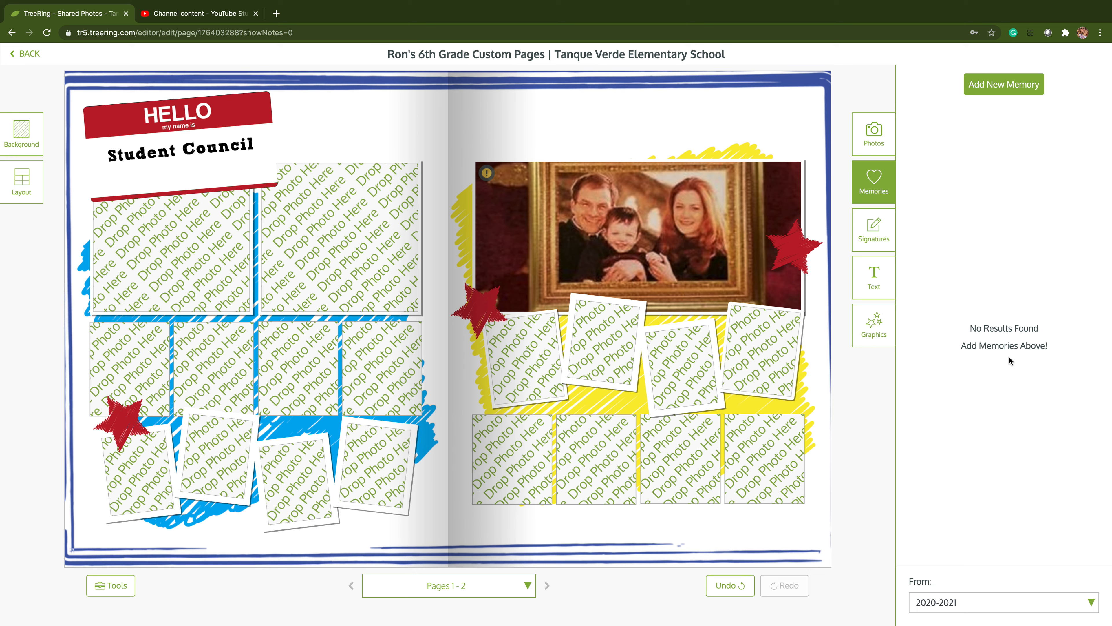
{"action": "left_click", "coordinate": [1092, 602]}
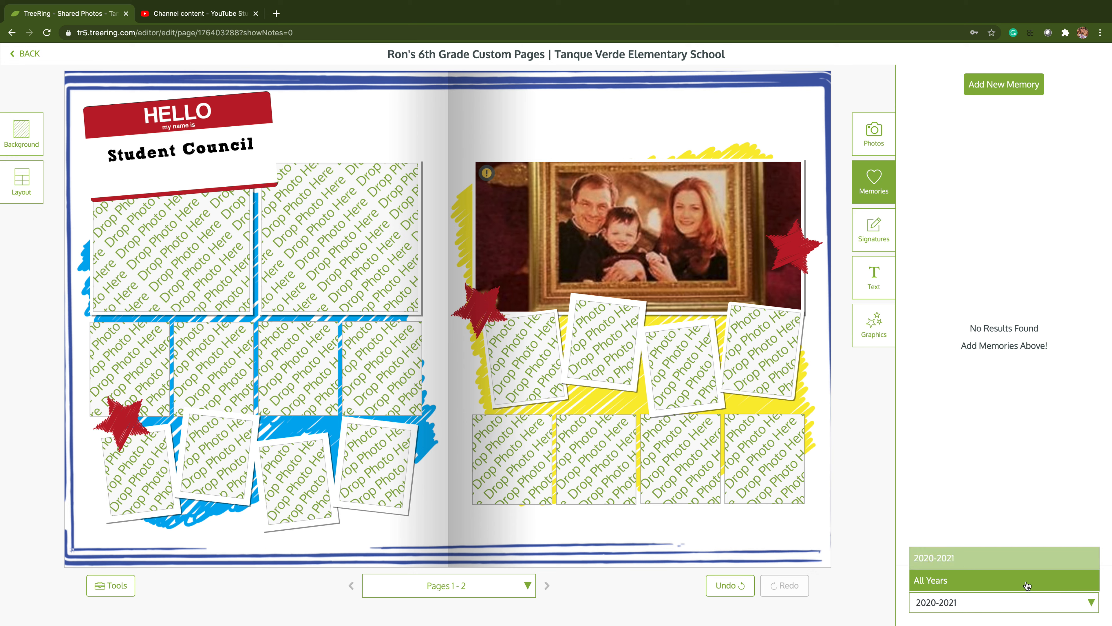
{"action": "left_click", "coordinate": [873, 230]}
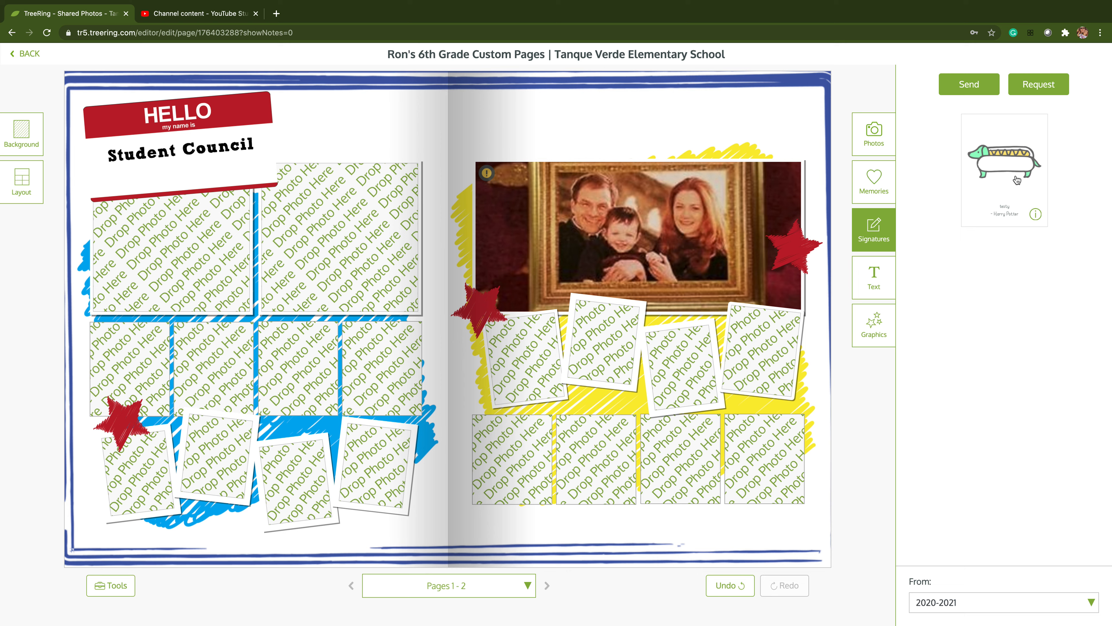
{"action": "left_click", "coordinate": [878, 233]}
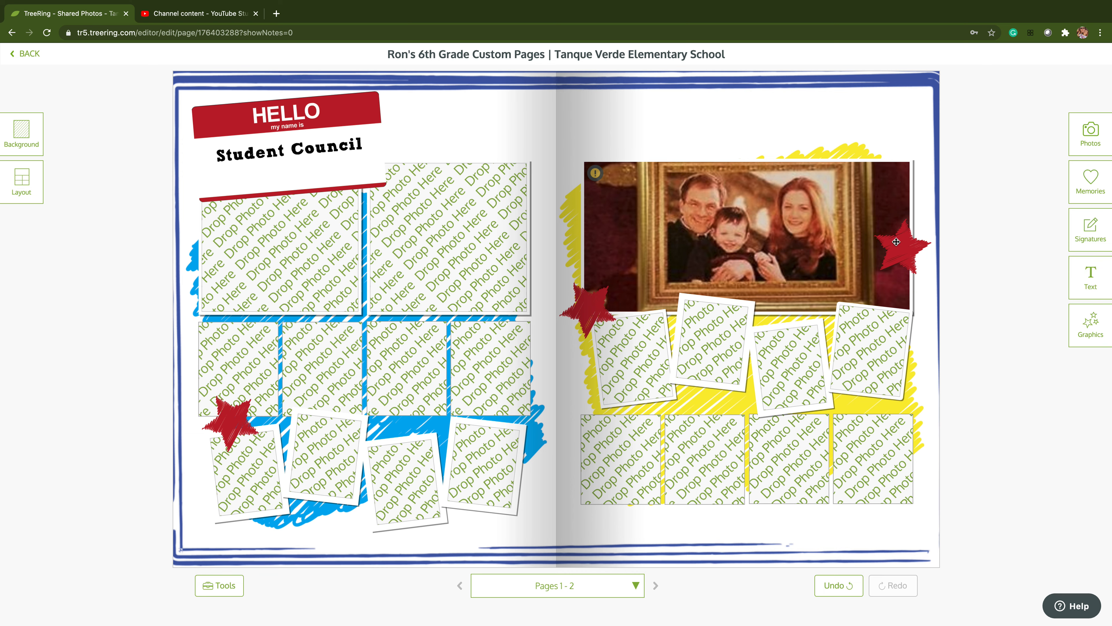
Move both red stars on page 2 above the large family photo, side by side near the page's upper right corner
{"action": "left_click_drag", "start_coordinate": [901, 246], "coordinate": [796, 223]}
{"action": "left_click_drag", "start_coordinate": [796, 168], "coordinate": [883, 86]}
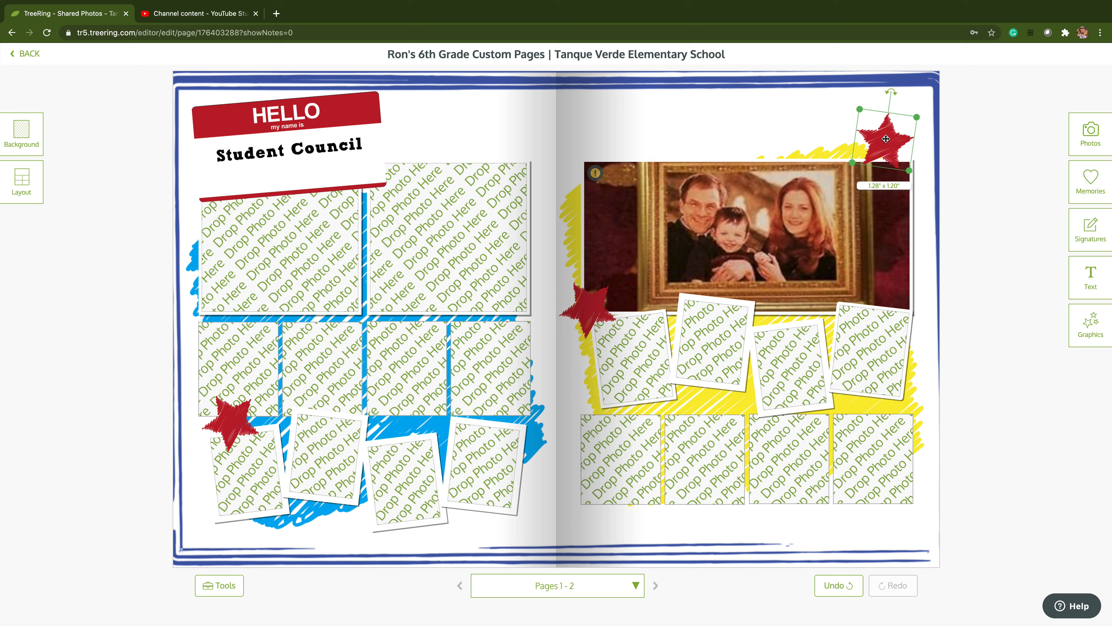
{"action": "left_click_drag", "start_coordinate": [602, 314], "coordinate": [687, 236]}
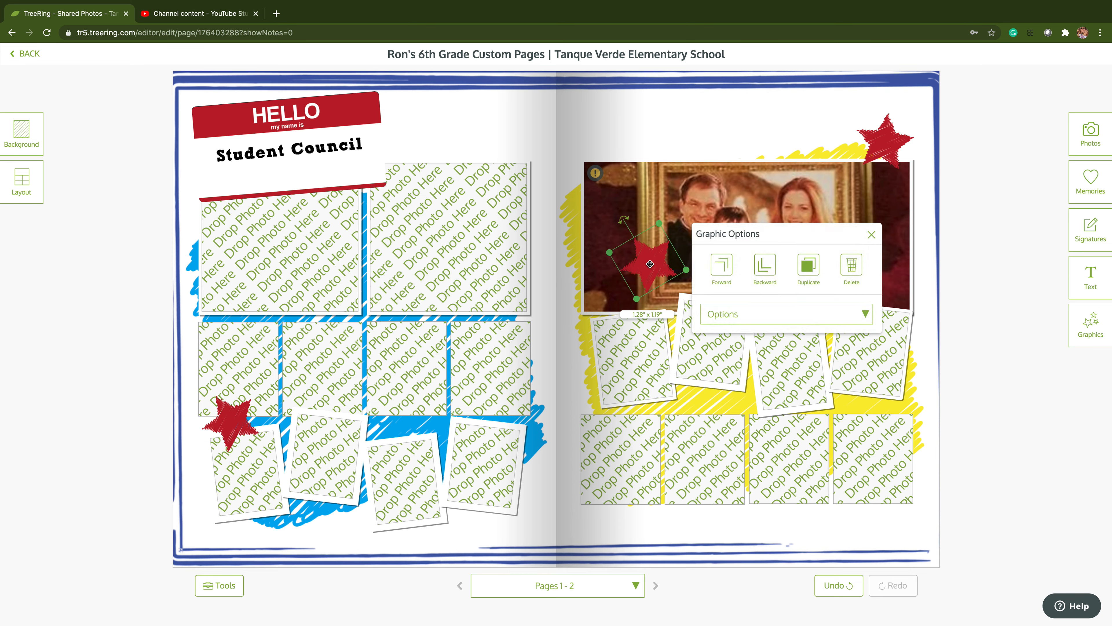
{"action": "left_click_drag", "start_coordinate": [737, 166], "coordinate": [824, 123]}
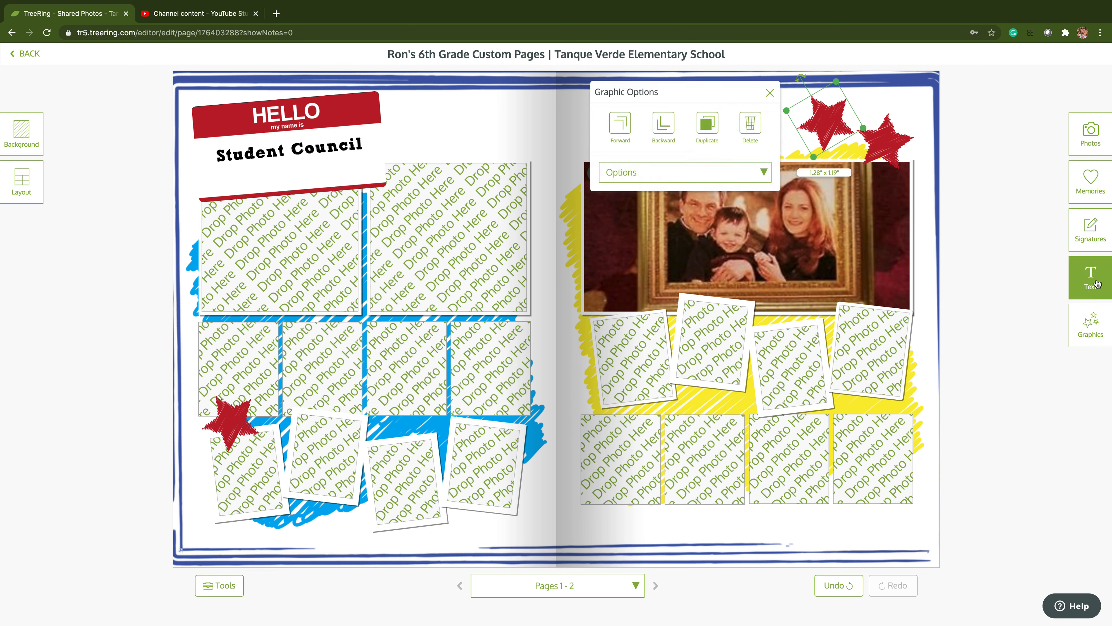